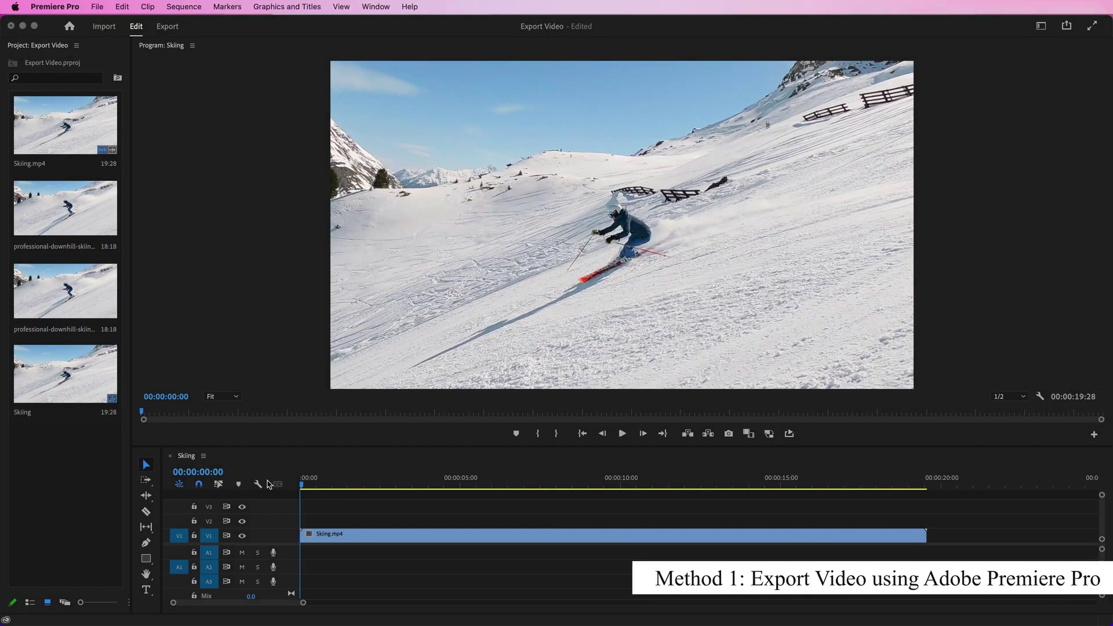
Bring up File > Export > Media for the Skiing sequence.
left_click(190, 458)
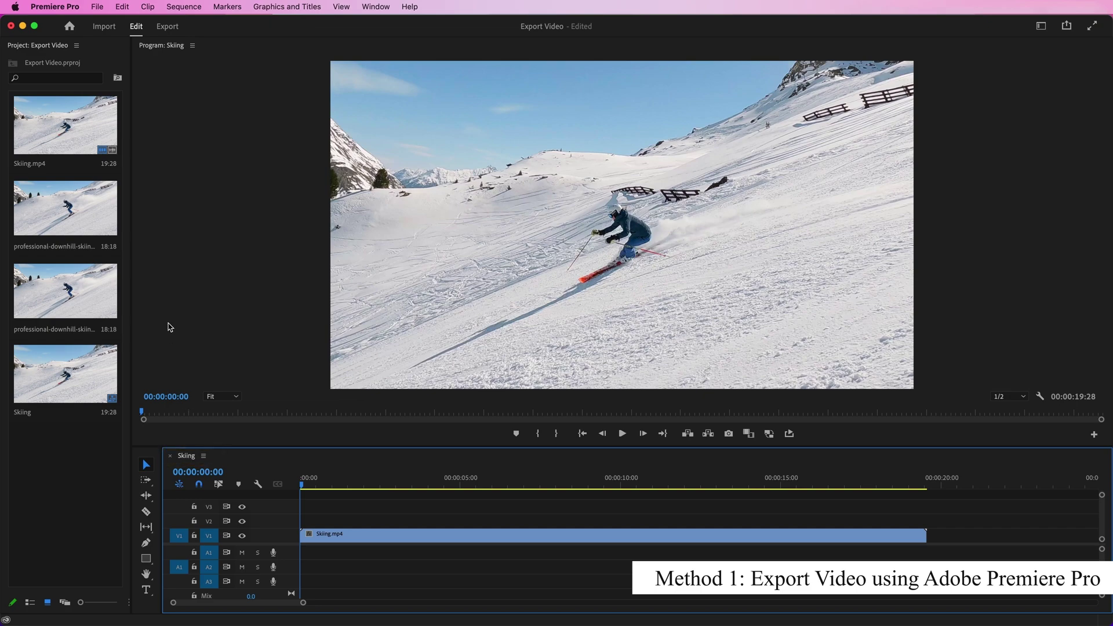
left_click(97, 7)
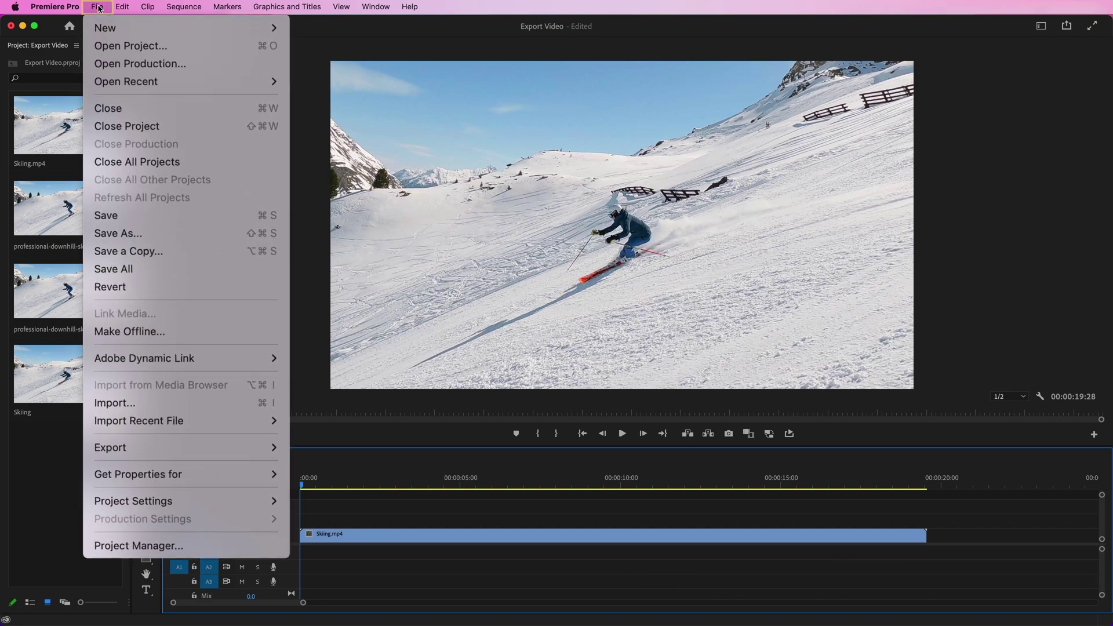
mouse_move(186, 447)
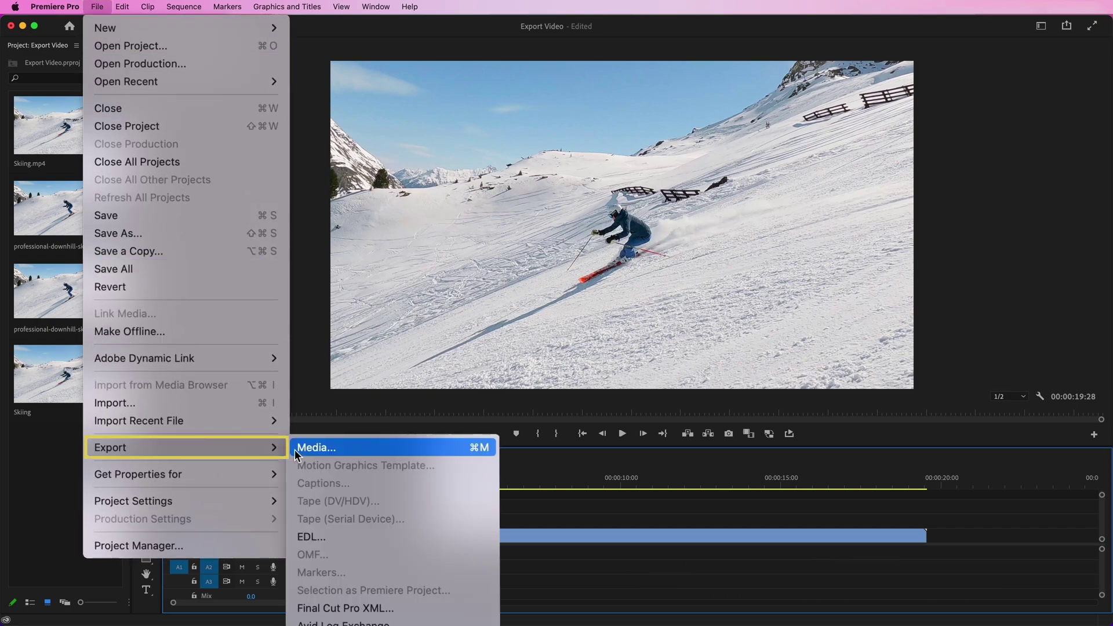
left_click(361, 446)
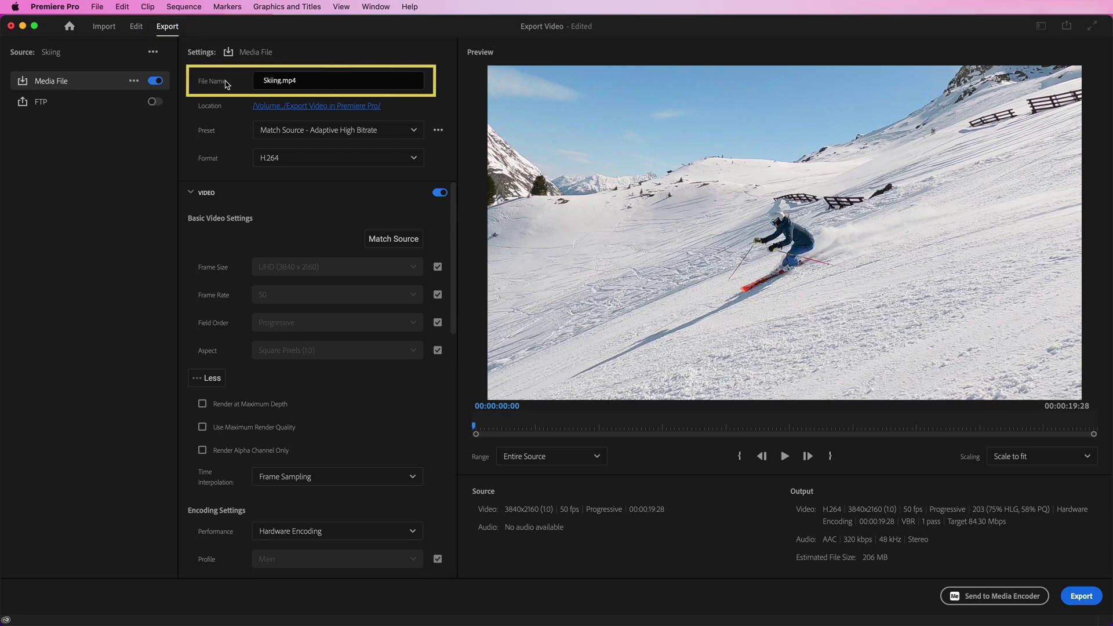
Rename the Skiing export to Sample.mp4 in the Export Video folder.
double_click(278, 81)
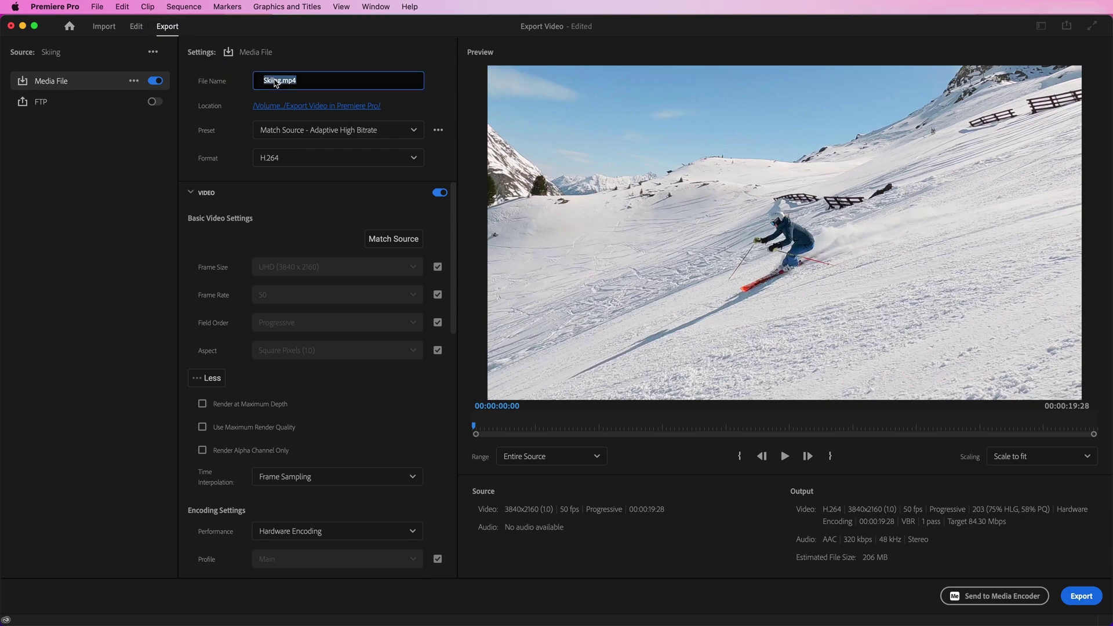
type("Sample")
left_click(299, 108)
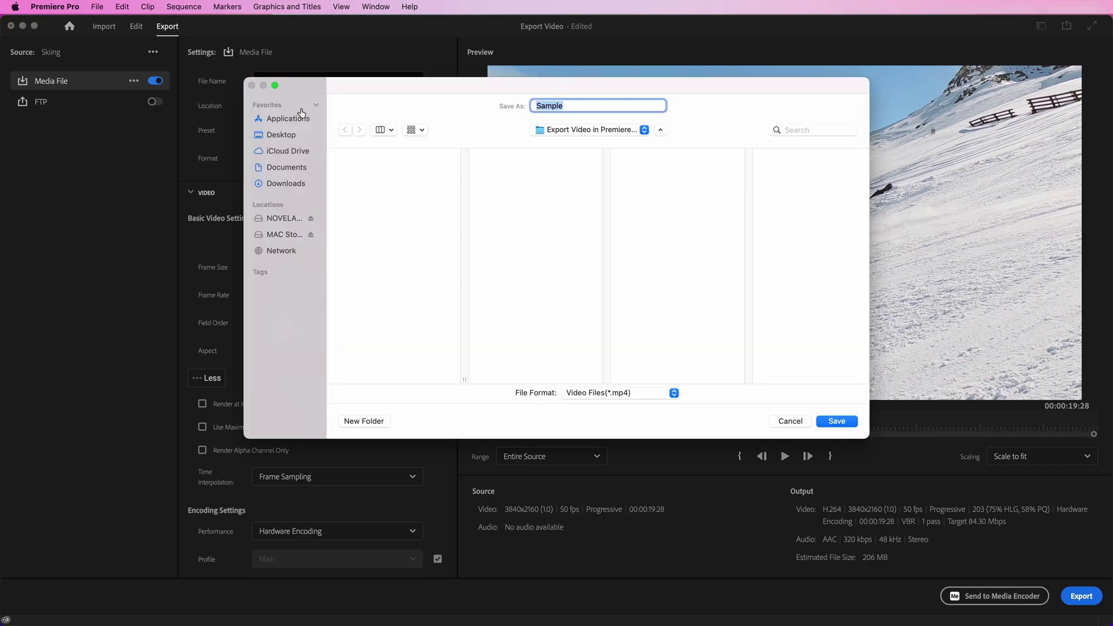
left_click(833, 422)
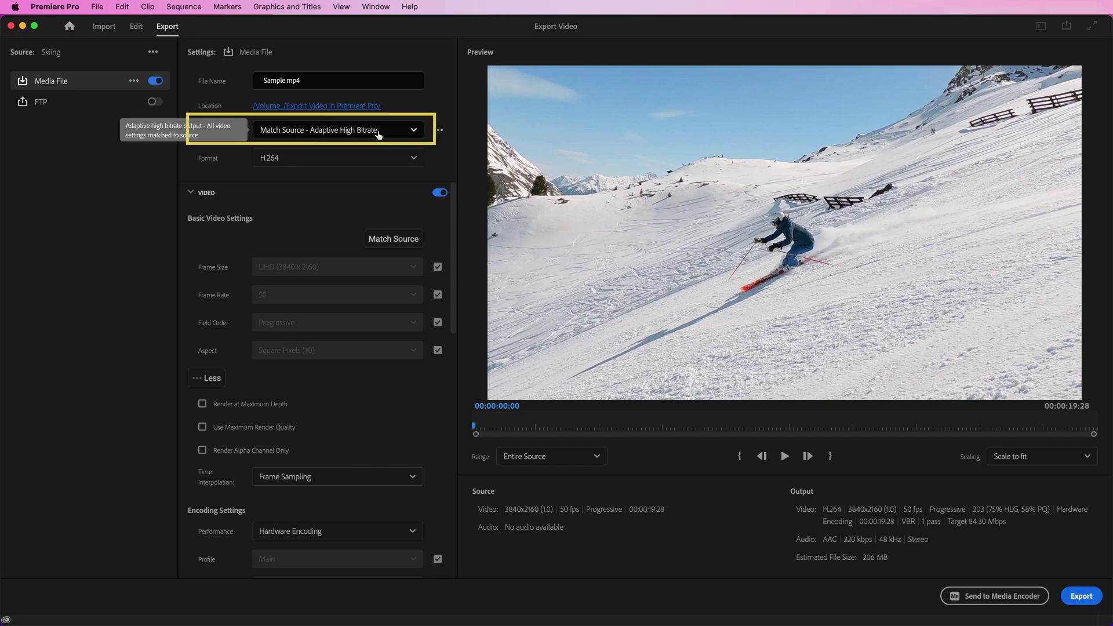
Keep the Match Source - Adaptive High Bitrate preset and show the Format choices.
left_click(378, 131)
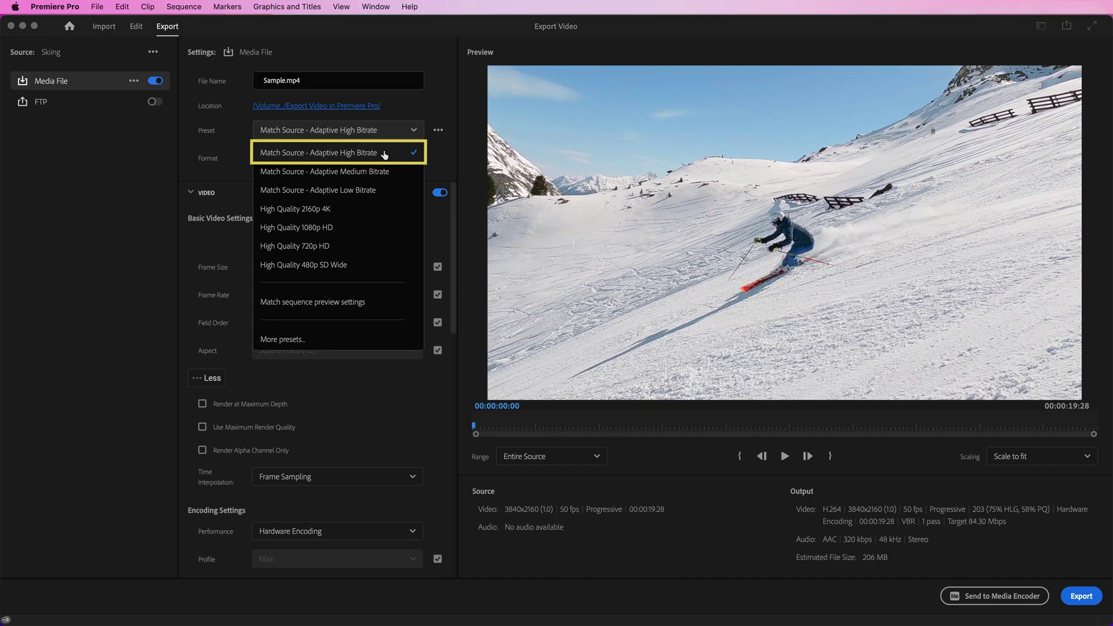
left_click(385, 154)
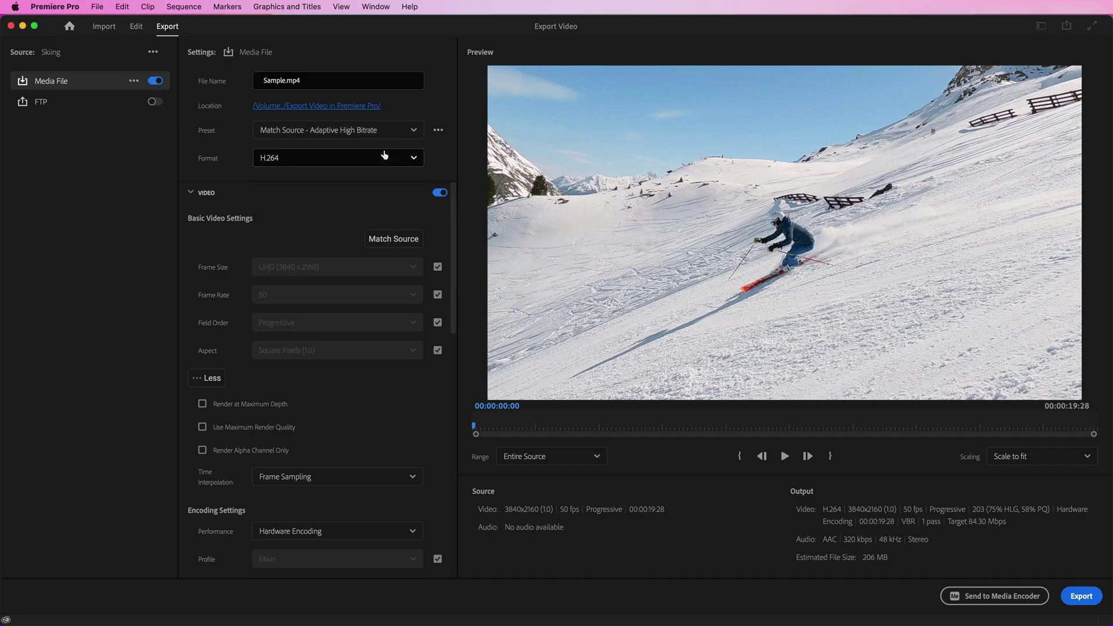
left_click(355, 162)
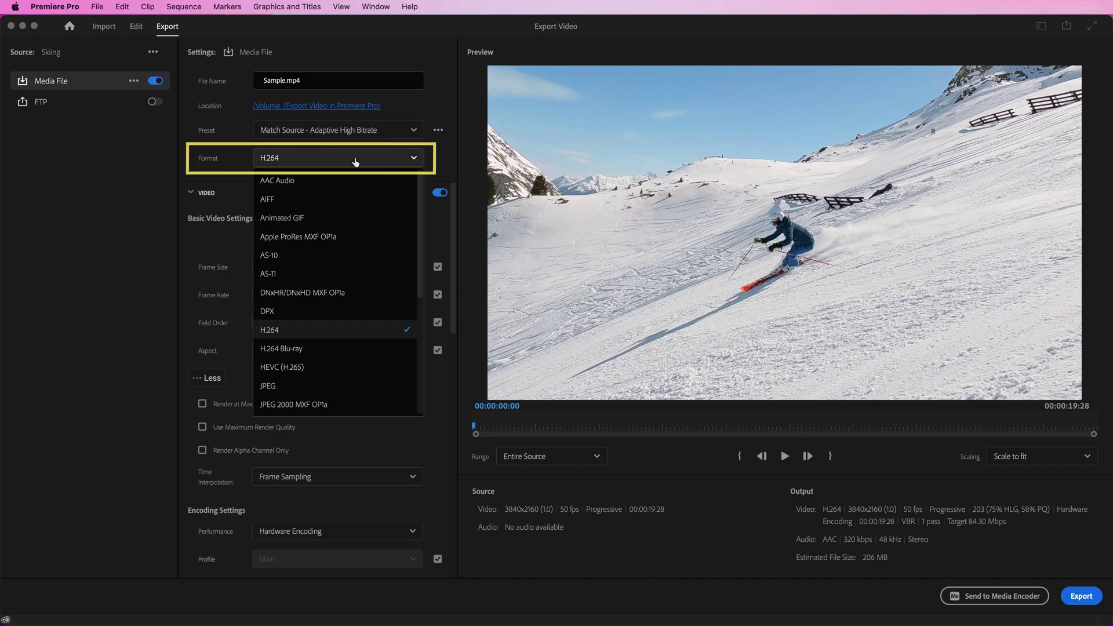
Keep H.264, enable Maximum Depth and Maximum Render Quality, and export Skiing.
left_click(366, 331)
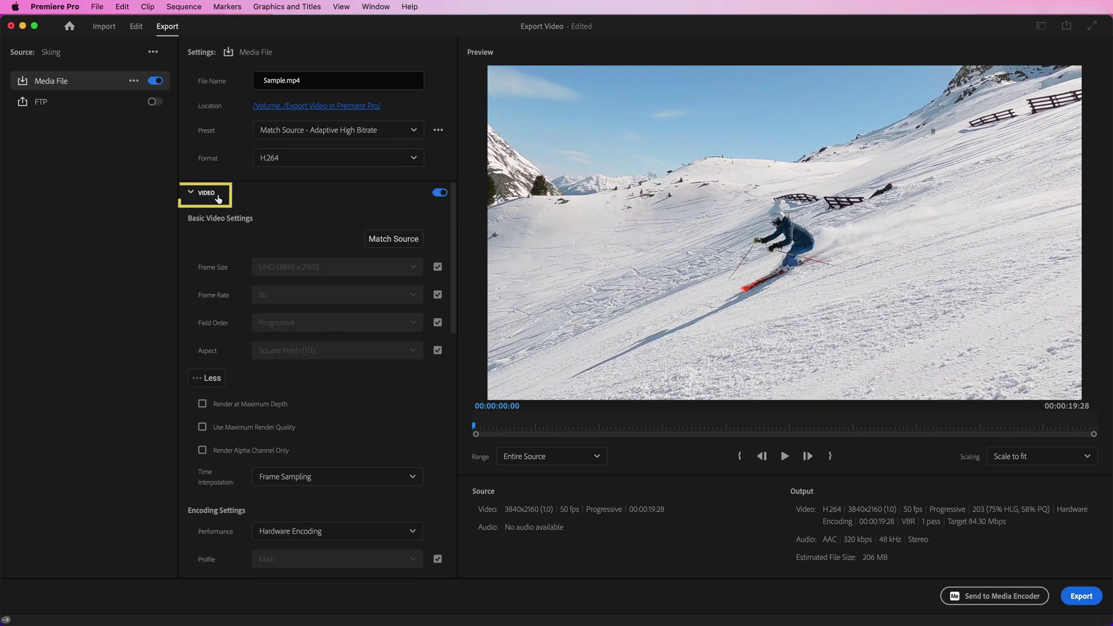
left_click(202, 405)
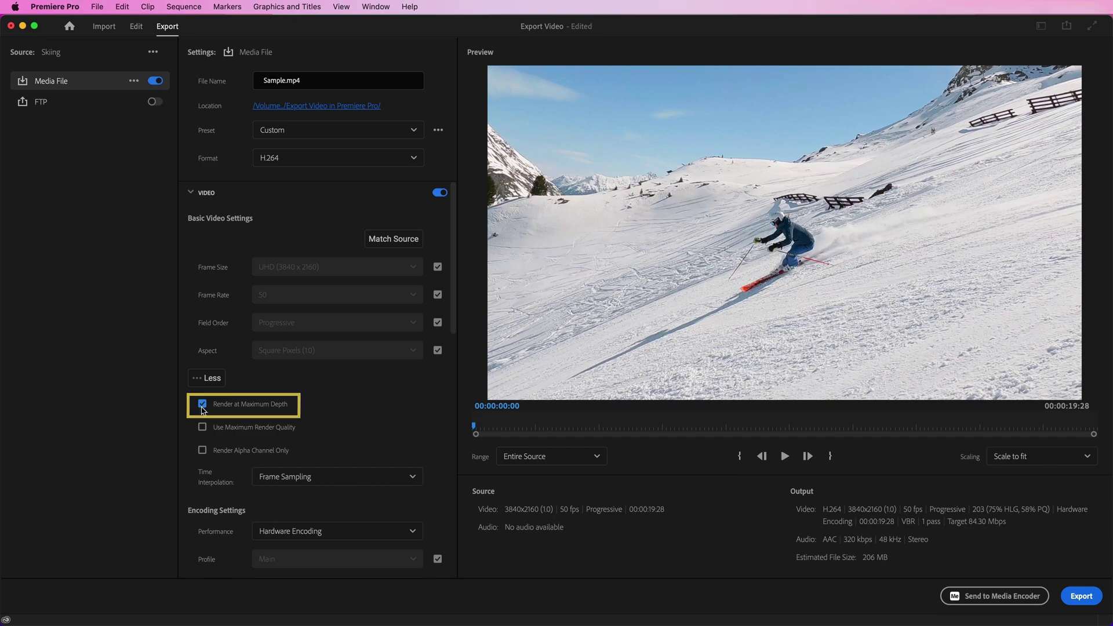
left_click(203, 428)
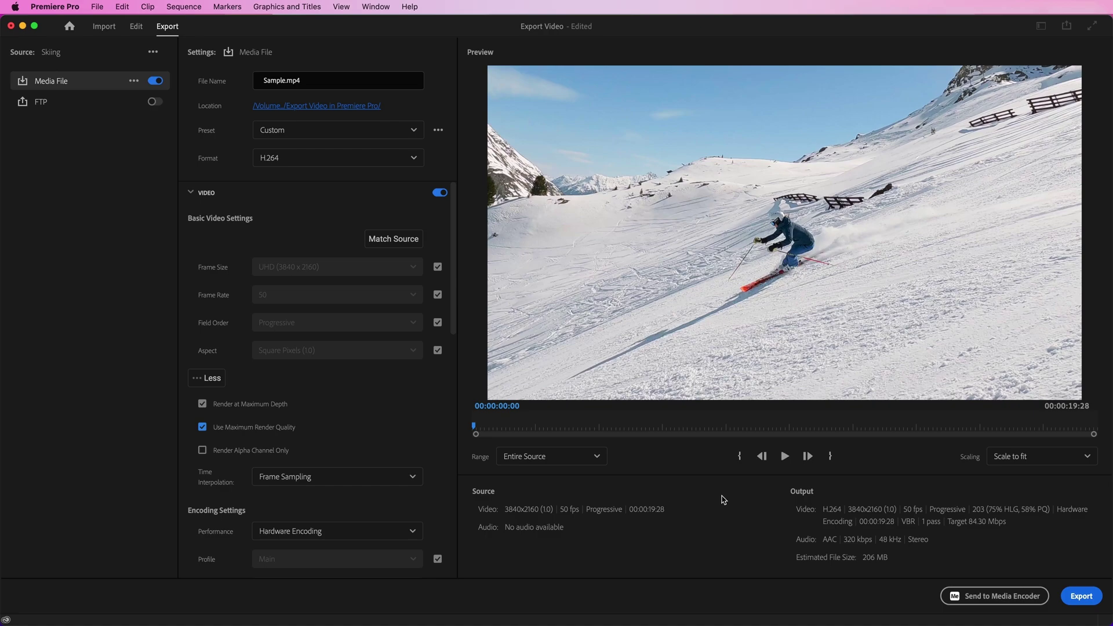
left_click(1078, 603)
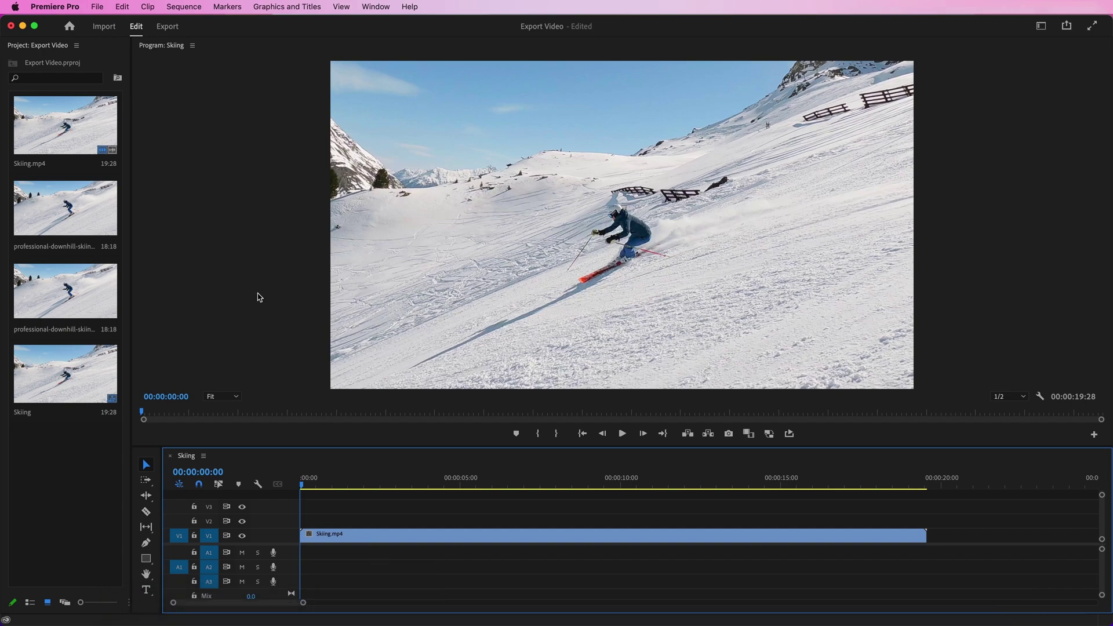
Reopen Export Media with the Custom preset and H.264, then send Skiing to Media Encoder.
left_click(99, 7)
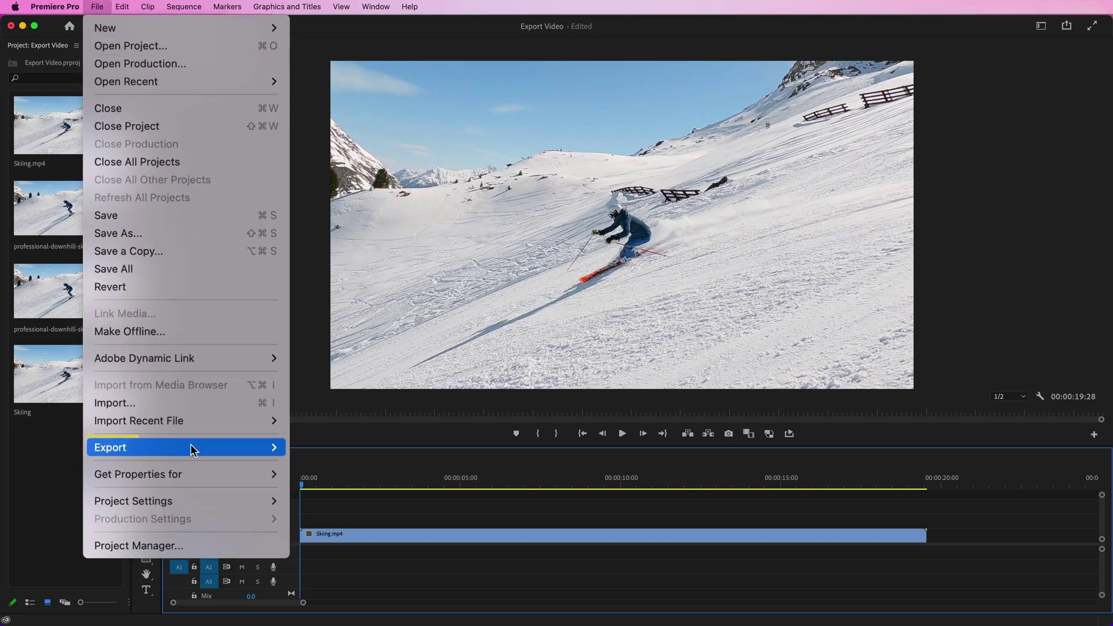
mouse_move(183, 446)
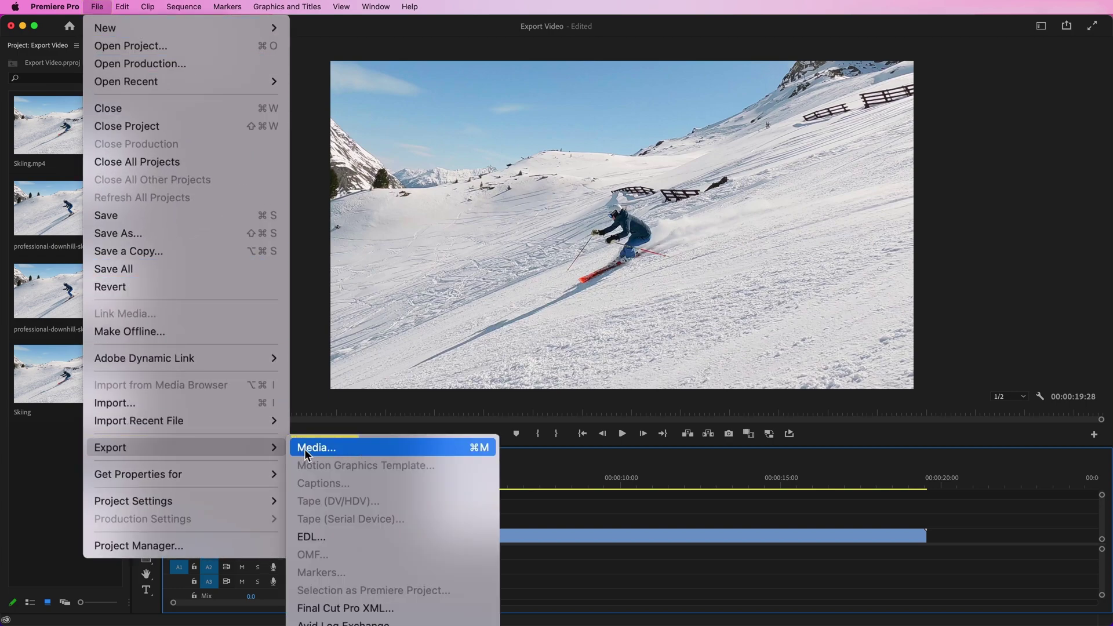
left_click(316, 448)
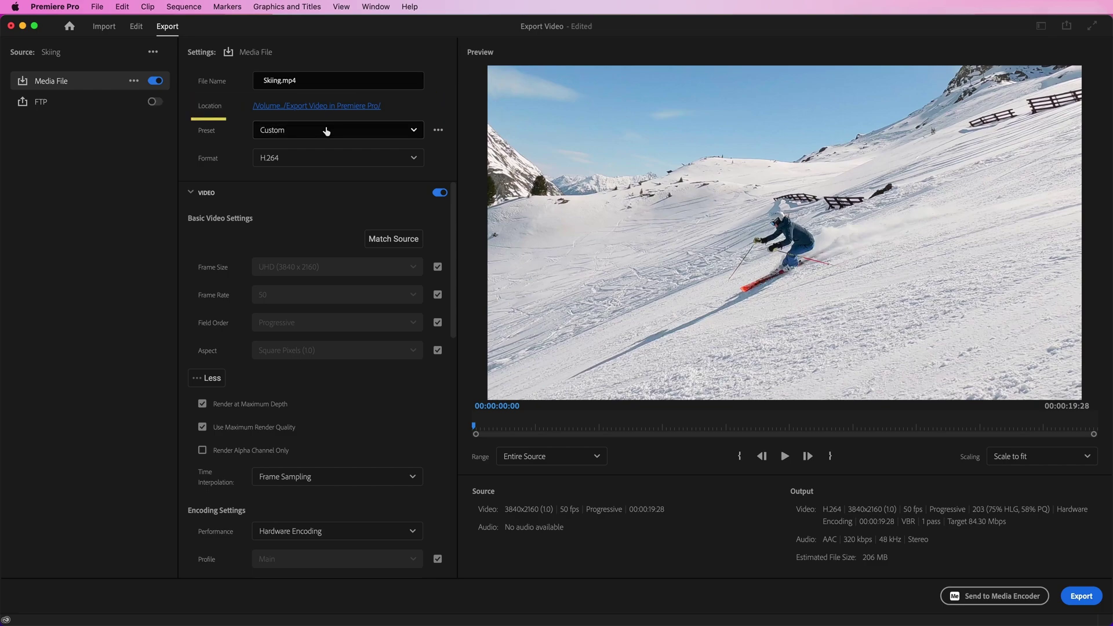
left_click(326, 130)
left_click(326, 130)
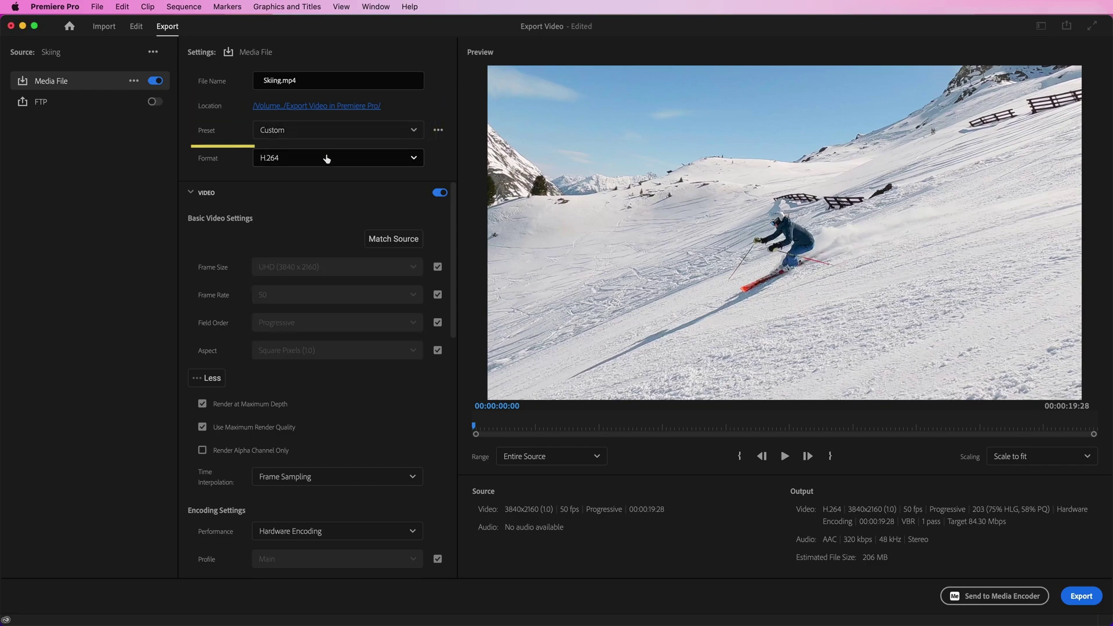
left_click(327, 158)
left_click(326, 158)
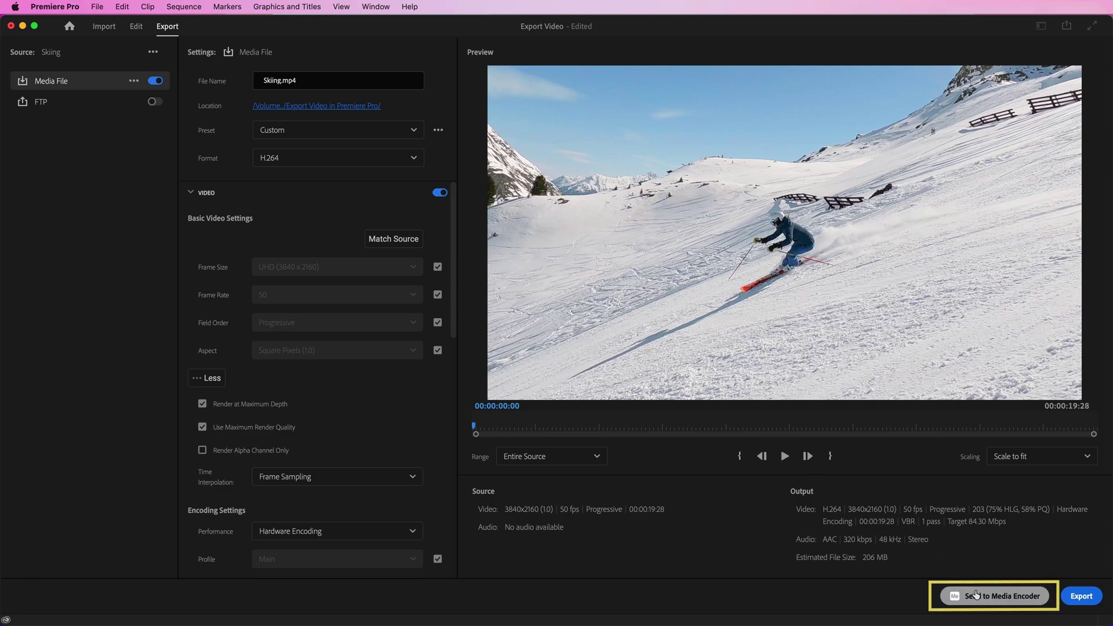
left_click(976, 594)
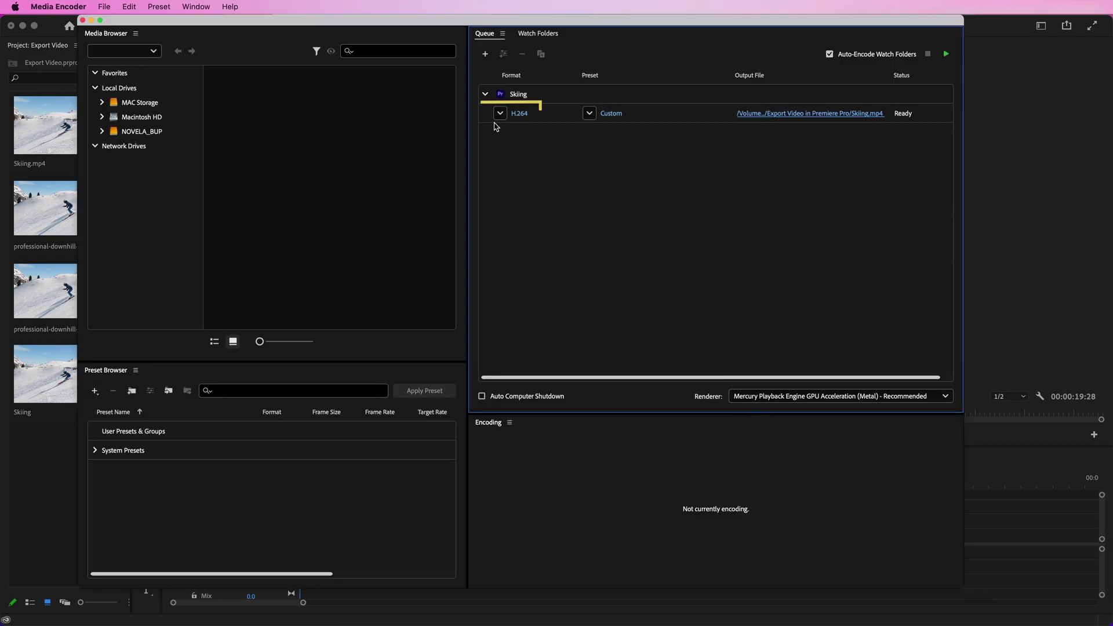
Confirm the queued job's H.264 format, Custom preset and Skiing.mp4 output name.
left_click(499, 114)
left_click(497, 118)
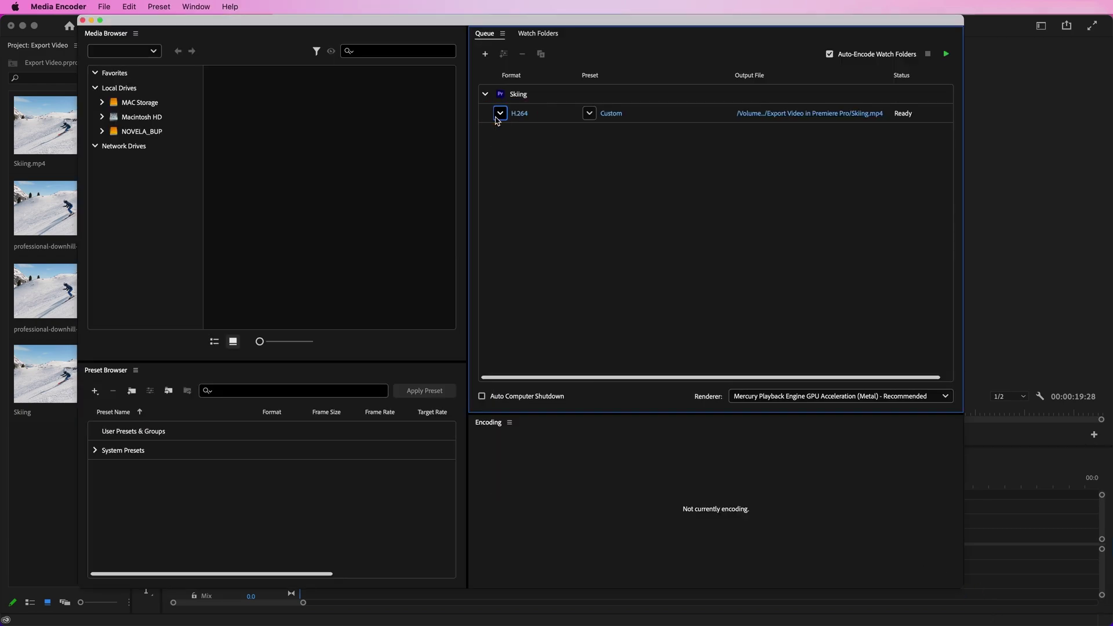
left_click(590, 114)
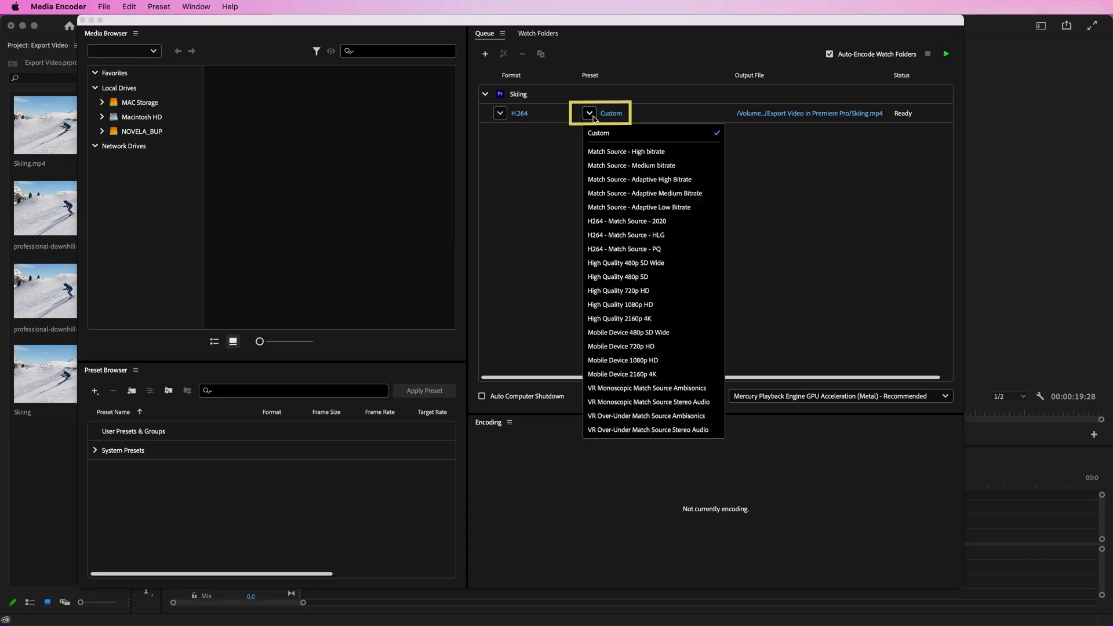
left_click(654, 124)
left_click(790, 116)
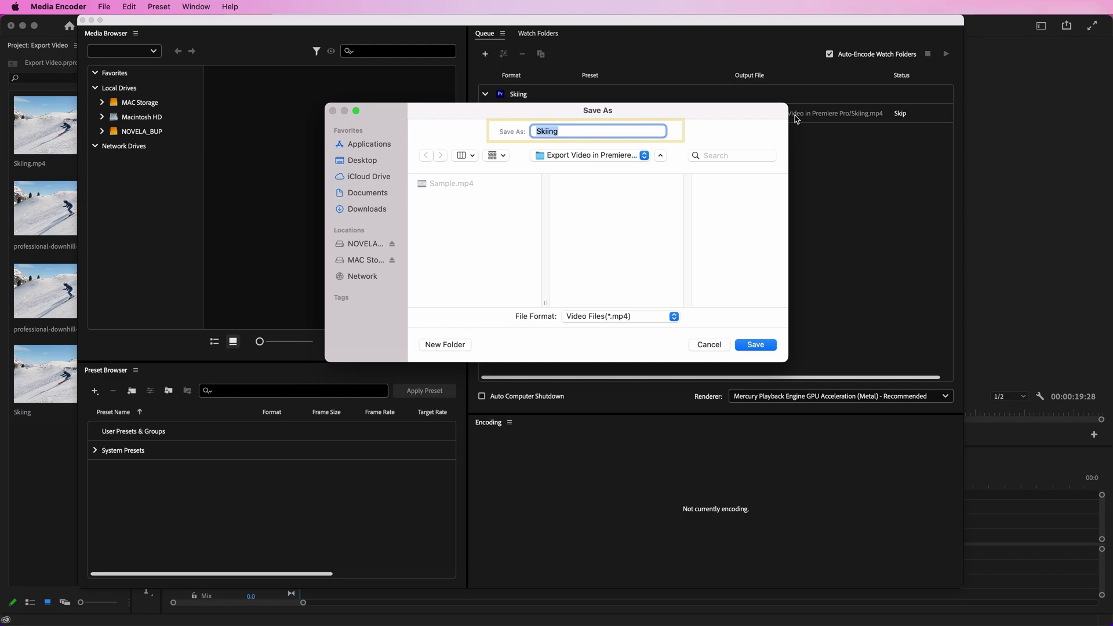
left_click(772, 344)
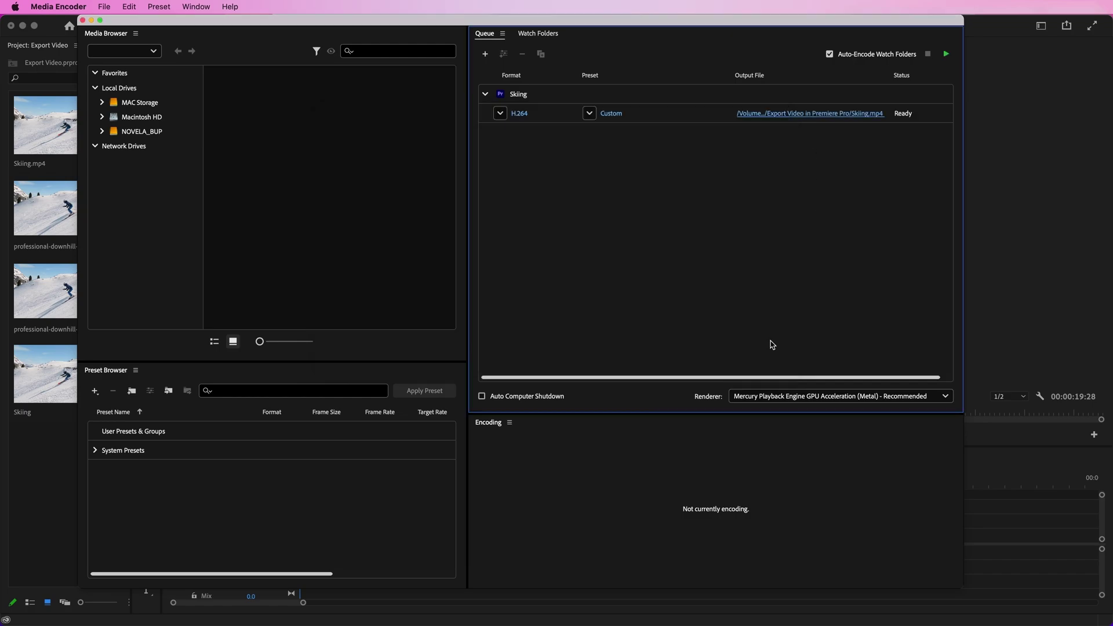
Start the Media Encoder queue to render the Skiing job.
left_click(946, 55)
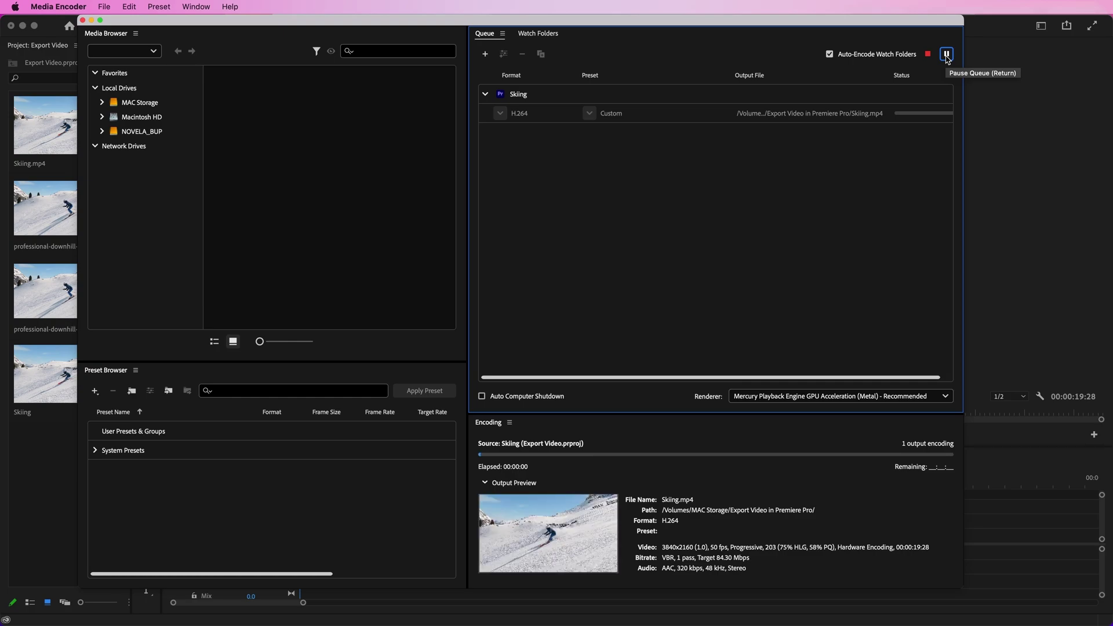